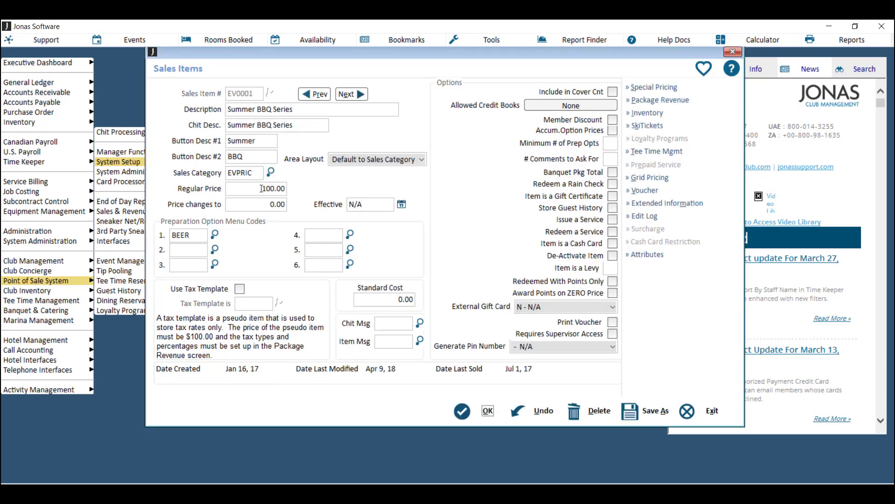
- Start editing the 100.00 regular price of sales item EV0001 Summer BBQ Series
{"action": "left_click", "coordinate": [281, 189]}
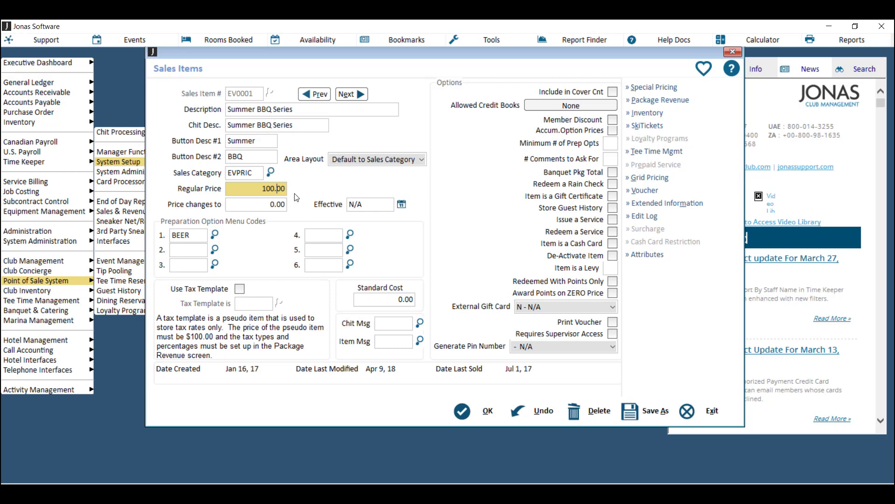
{"action": "left_click", "coordinate": [666, 101]}
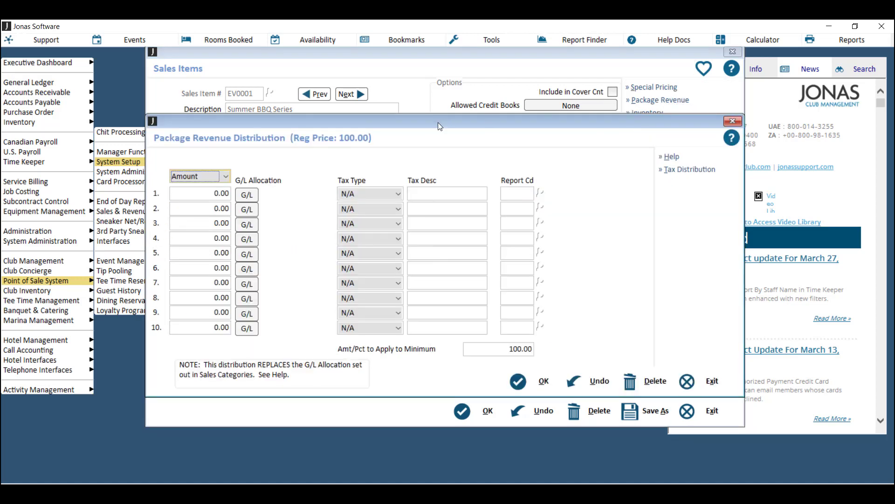
- Try the Percent split in the revenue distribution, then set it back to Amount
{"action": "left_click_drag", "start_coordinate": [419, 123], "coordinate": [549, 110]}
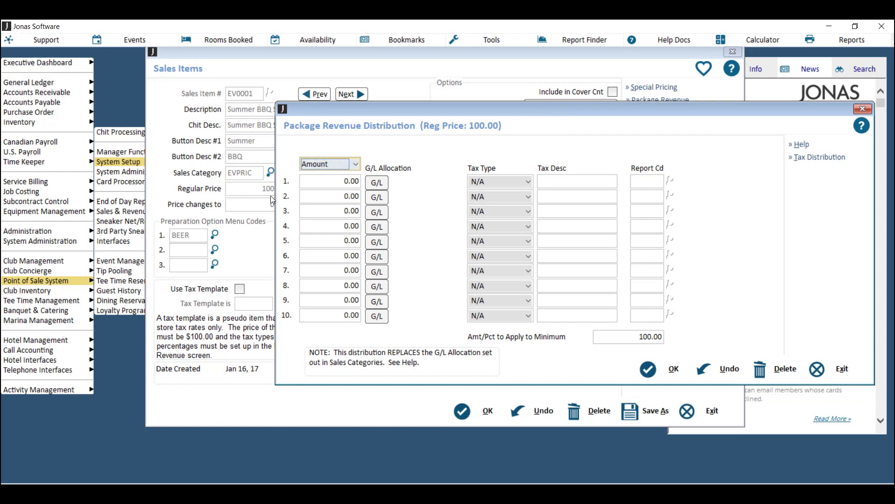
{"action": "left_click", "coordinate": [356, 164]}
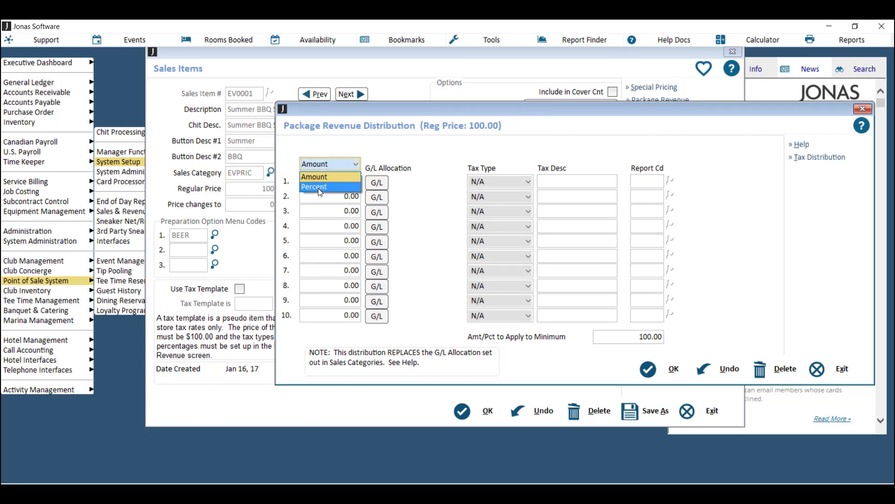
{"action": "left_click", "coordinate": [334, 164]}
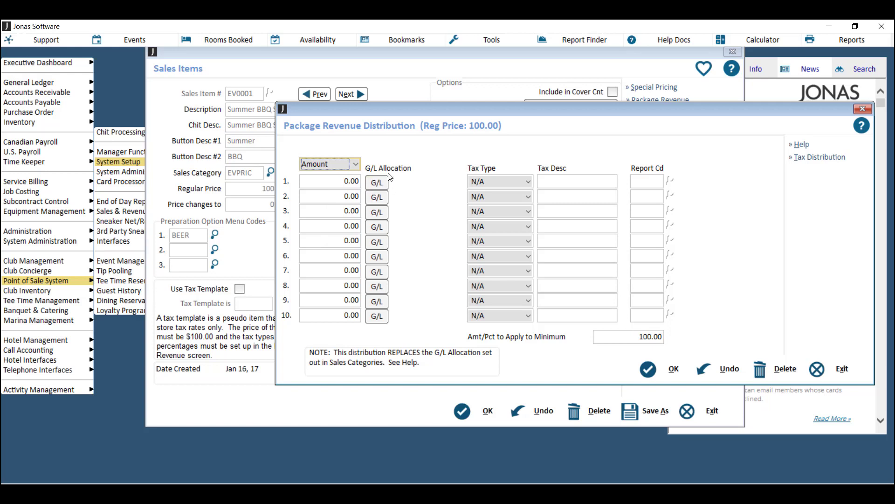
{"action": "left_click", "coordinate": [355, 166]}
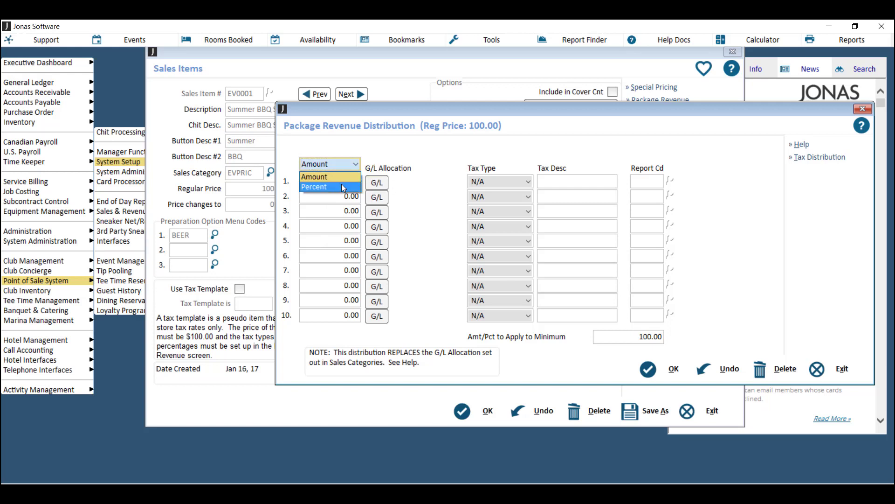
{"action": "left_click", "coordinate": [341, 183]}
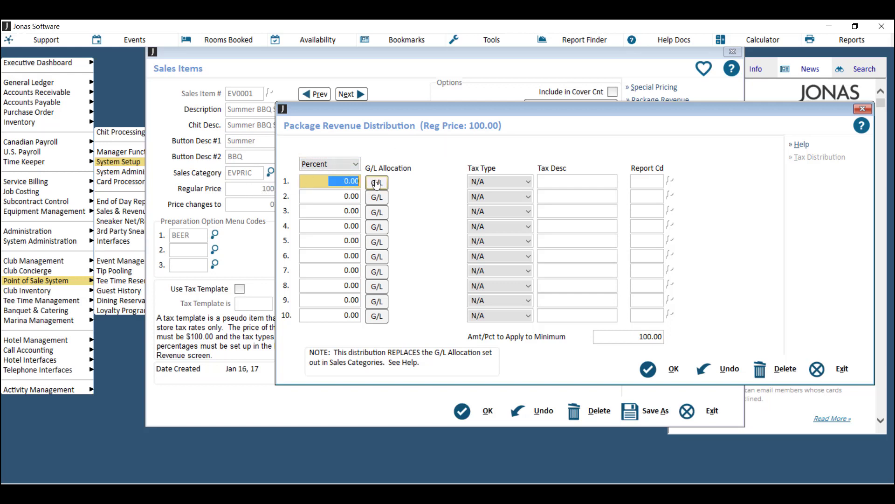
{"action": "left_click", "coordinate": [350, 167]}
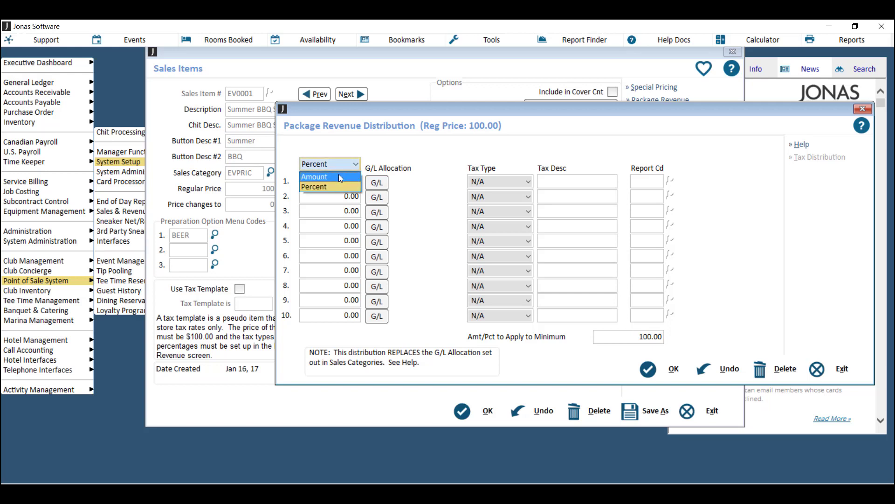
{"action": "left_click", "coordinate": [340, 176]}
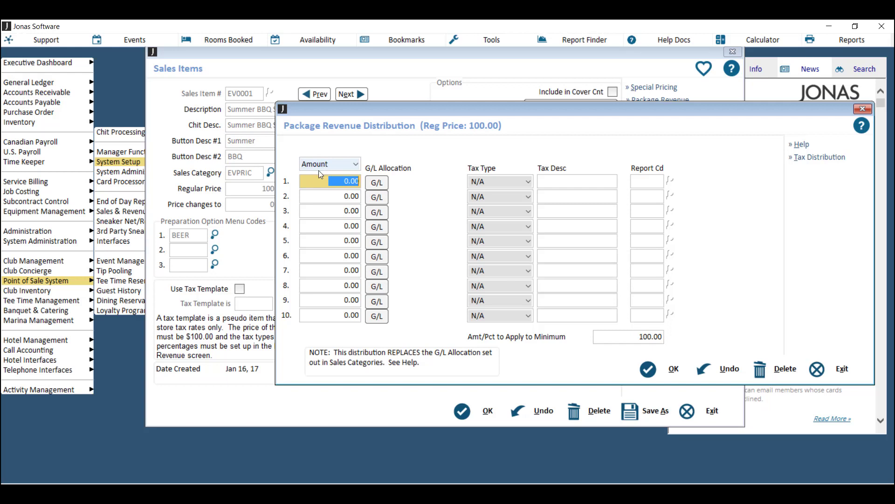
- Start editing the amount on distribution line 1
{"action": "left_click", "coordinate": [316, 183]}
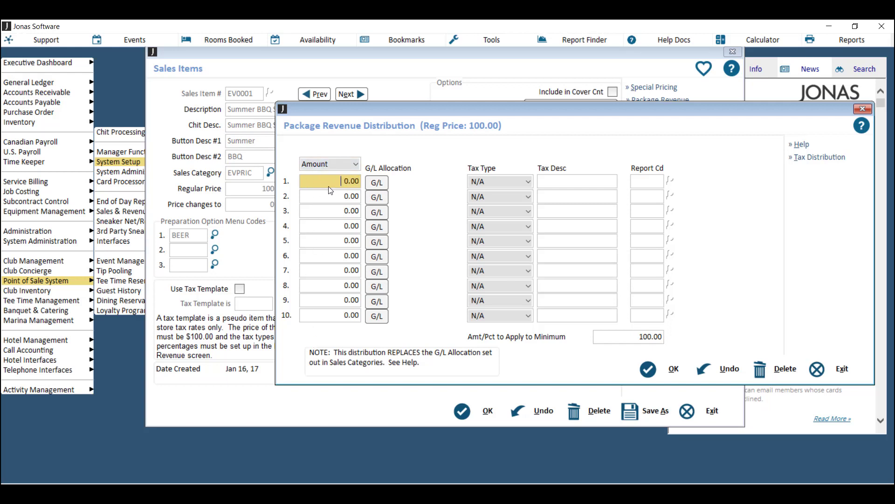
{"action": "left_click_drag", "start_coordinate": [344, 183], "coordinate": [352, 183]}
{"action": "left_click", "coordinate": [359, 182]}
- Enter 30.00 on line 1 and allocate it to G/L account 01 4300 00
{"action": "left_click", "coordinate": [345, 181]}
{"action": "type", "text": "30"}
{"action": "left_click", "coordinate": [376, 182]}
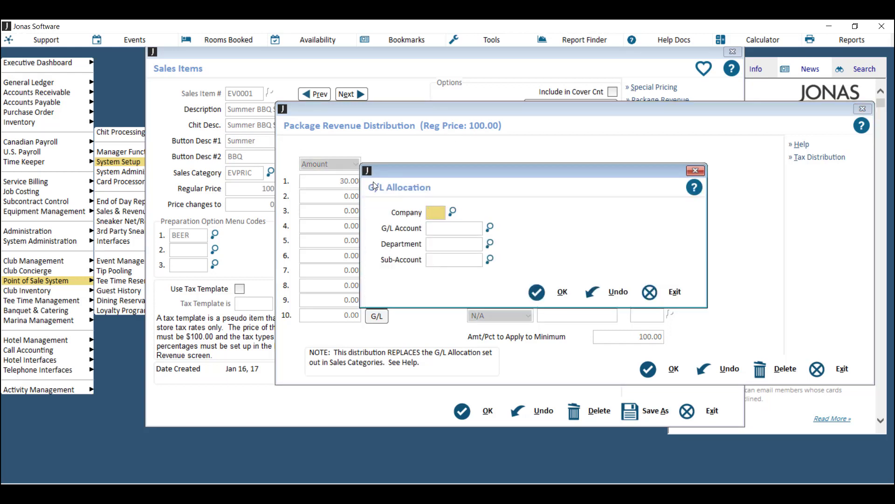
{"action": "type", "text": "01"}
{"action": "key", "text": "Tab"}
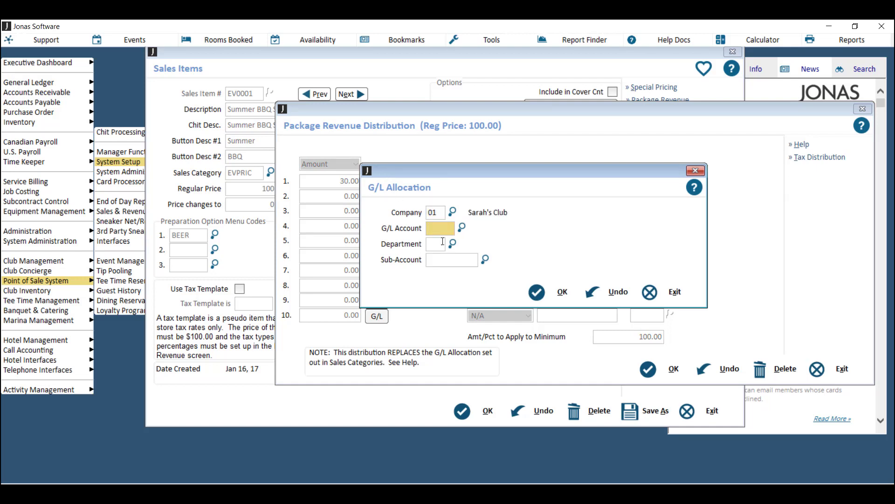
{"action": "left_click", "coordinate": [461, 227]}
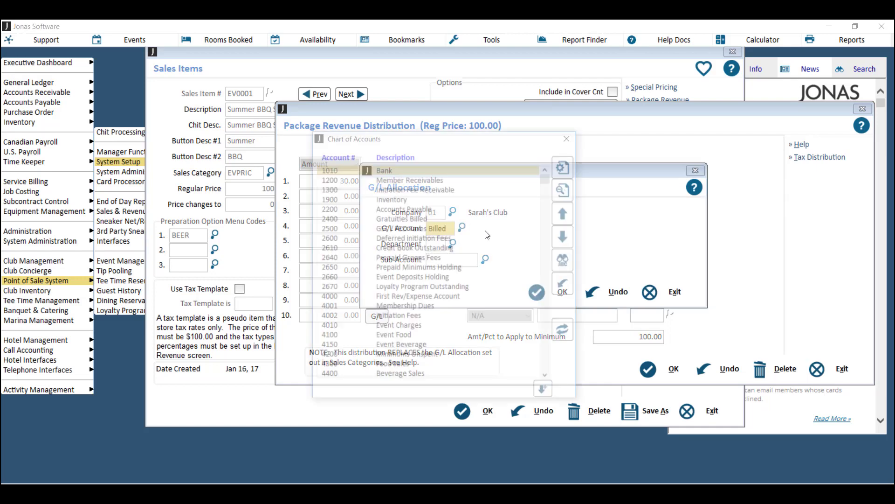
{"action": "double_click", "coordinate": [441, 326]}
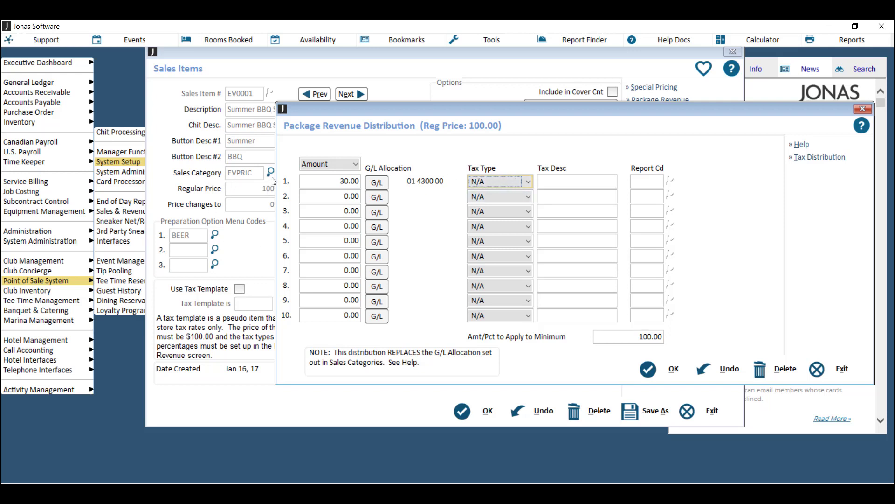
- Leave line 1's tax type as N/A
{"action": "left_click", "coordinate": [484, 181]}
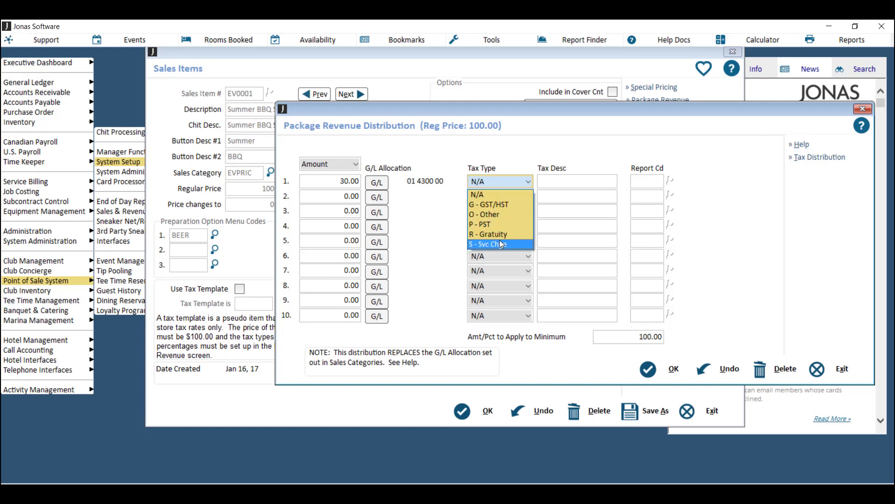
{"action": "left_click", "coordinate": [517, 183]}
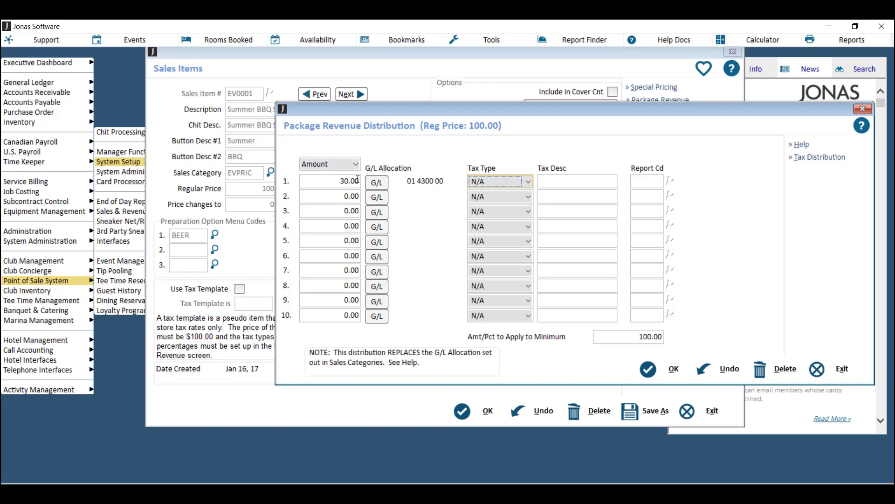
{"action": "left_click", "coordinate": [345, 196]}
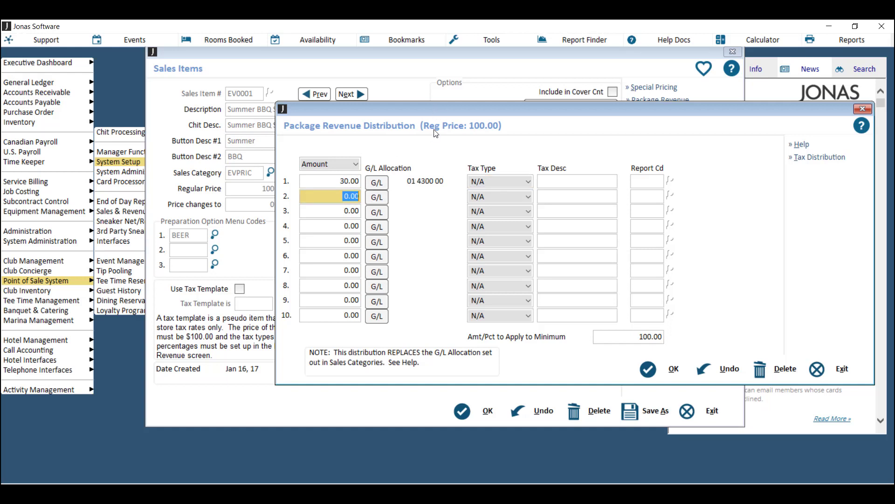
- Enter 20.00 on line 2 and allocate it to company 01, account 4400
{"action": "type", "text": "20"}
{"action": "left_click", "coordinate": [382, 196]}
{"action": "type", "text": "01"}
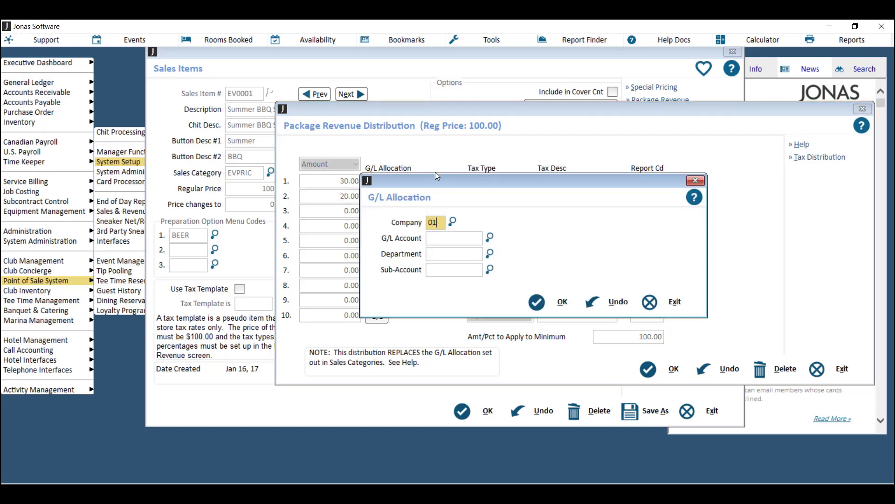
{"action": "key", "text": "Tab"}
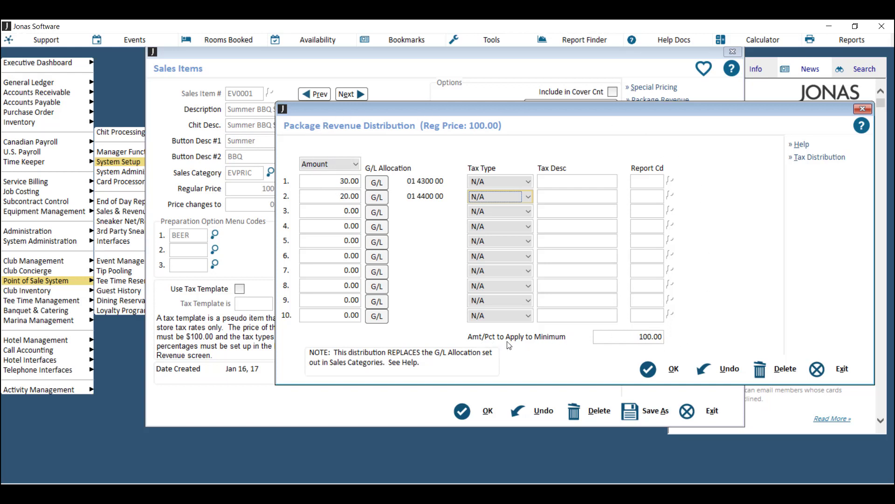
{"action": "left_click", "coordinate": [639, 337]}
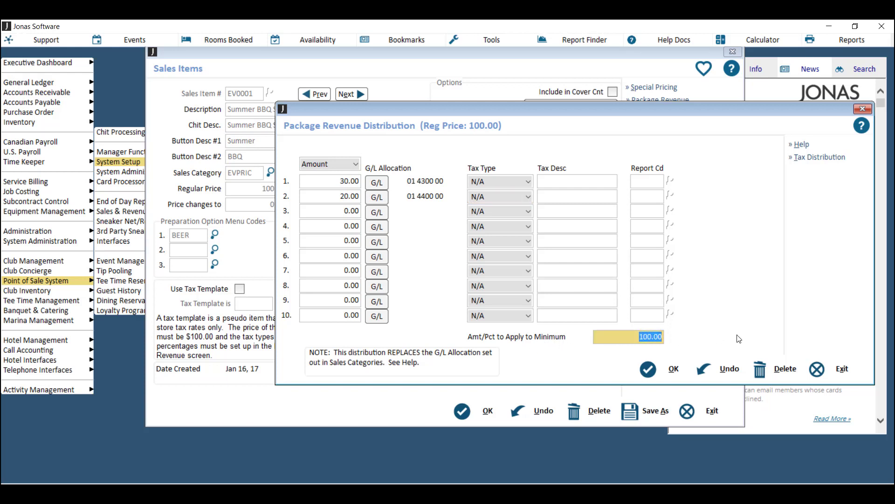
- Change Amt/Pct to Apply to Minimum from 100.00 to 50.00
{"action": "type", "text": "50"}
{"action": "key", "text": "Tab"}
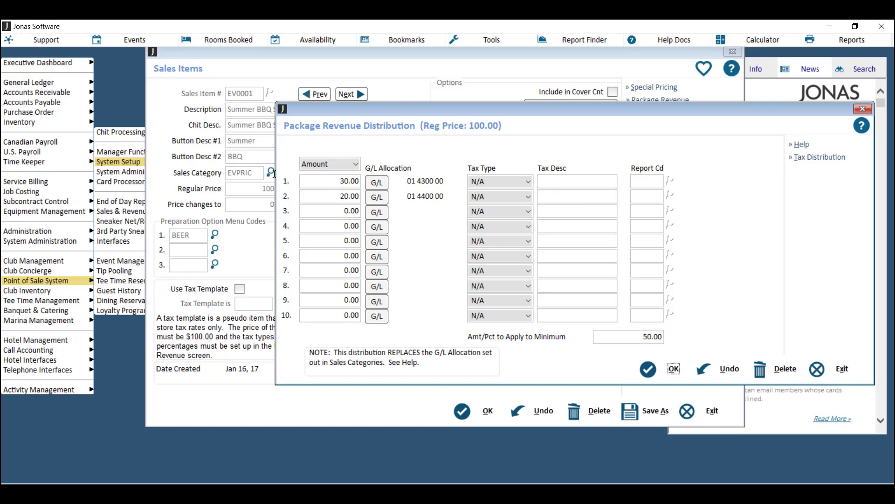
{"action": "left_click", "coordinate": [350, 210]}
- Enter 30.00 on line 3 and assign it to G/L 01 4600 00 Greens Fees
{"action": "type", "text": "30"}
{"action": "key", "text": "Tab"}
{"action": "key", "text": "Return"}
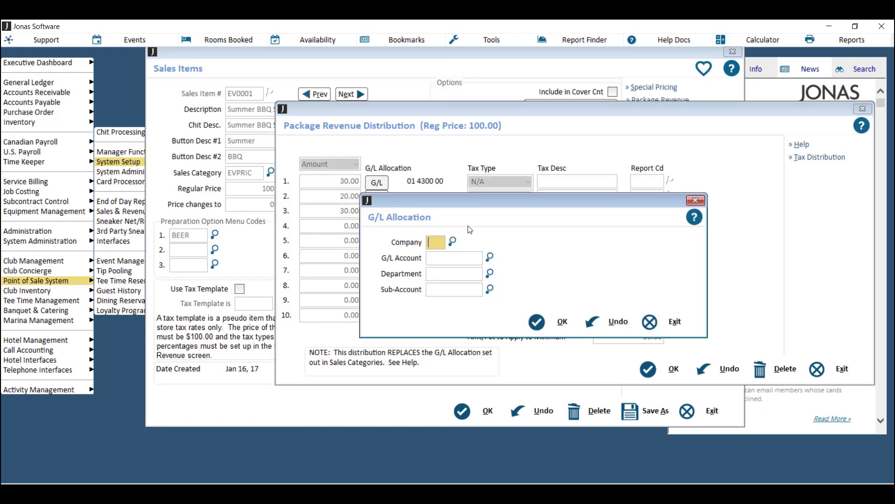
{"action": "type", "text": "01"}
{"action": "key", "text": "Tab"}
{"action": "key", "text": "F2"}
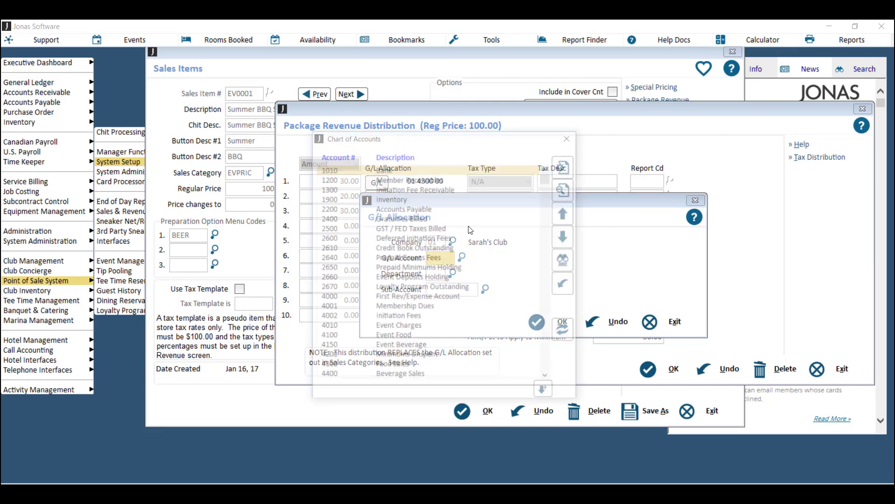
{"action": "left_click", "coordinate": [566, 247]}
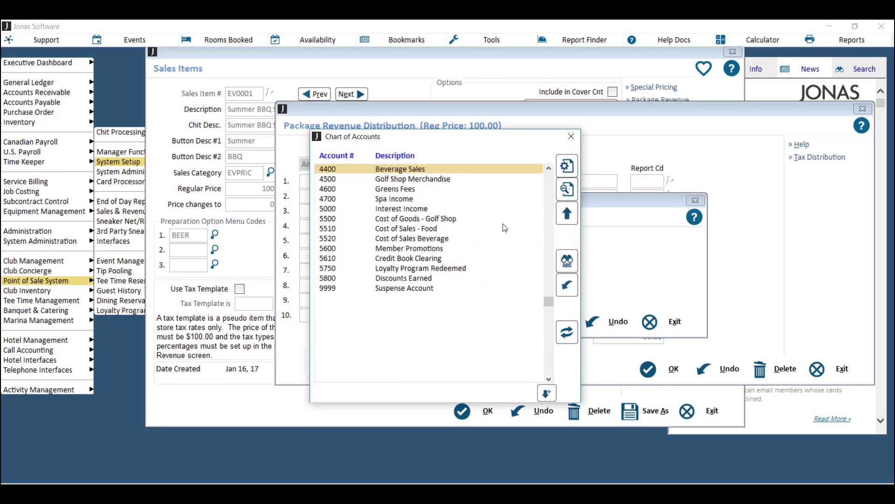
{"action": "double_click", "coordinate": [405, 189]}
{"action": "key", "text": "Return"}
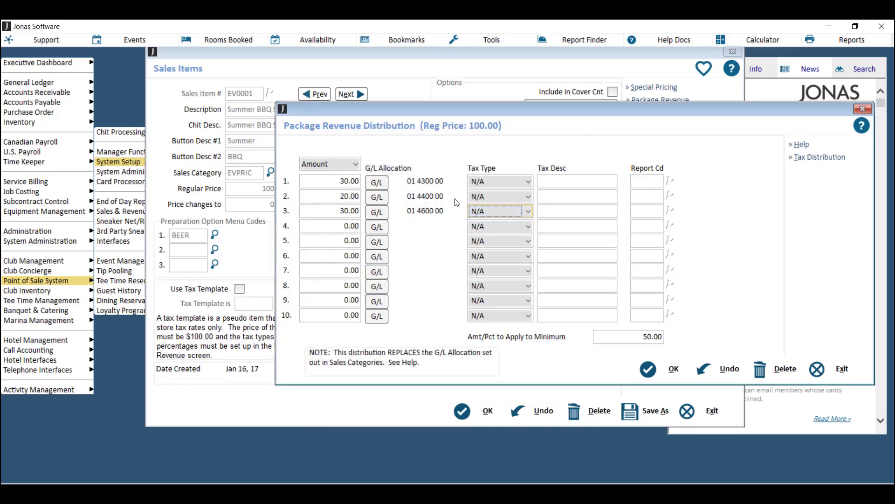
- Enter 15.00 on line 4 and allocate it to G/L 01 2400 00
{"action": "left_click", "coordinate": [345, 226]}
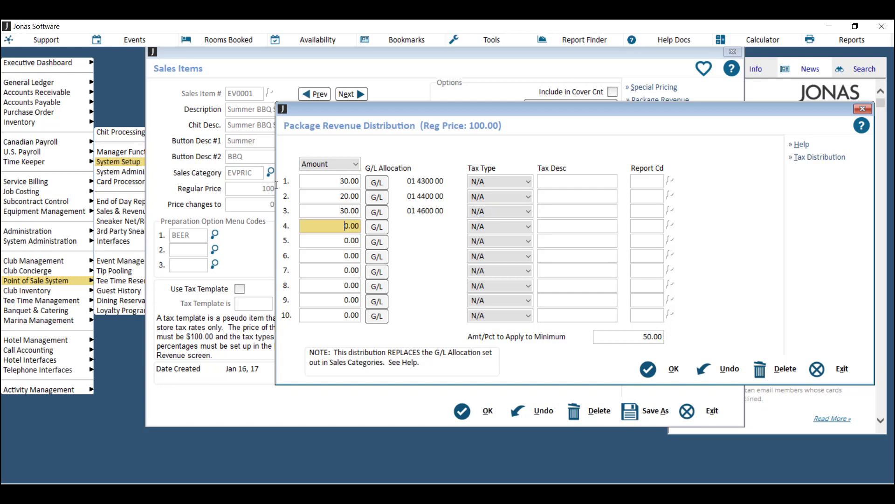
{"action": "type", "text": "15"}
{"action": "left_click", "coordinate": [376, 228]}
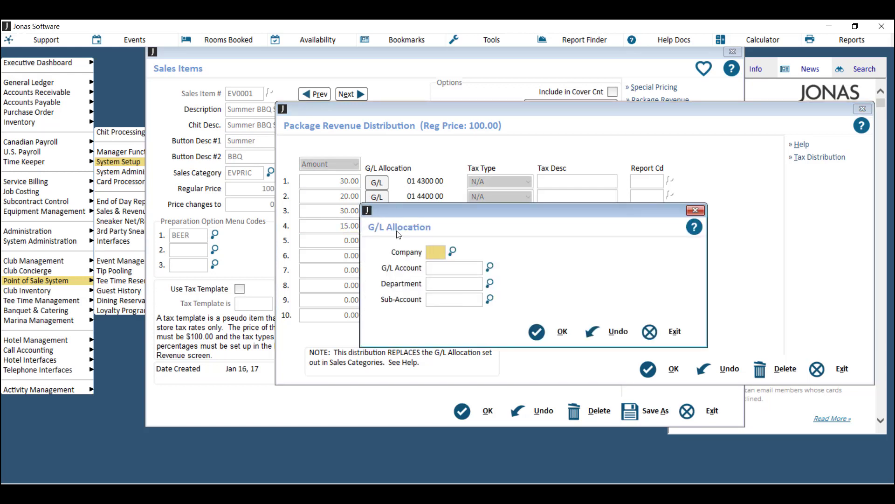
{"action": "type", "text": "01"}
{"action": "key", "text": "Tab"}
{"action": "left_click", "coordinate": [463, 268]}
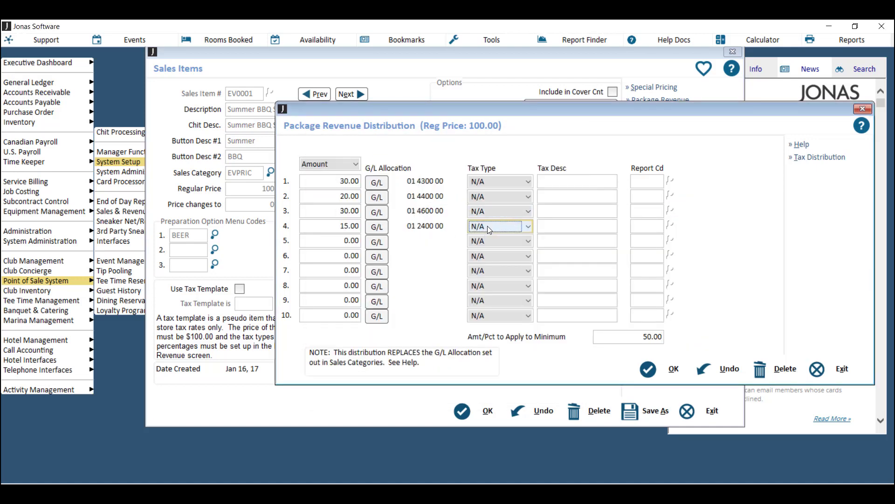
- Set line 4's tax type to R - Gratuity, described as Gratuity
{"action": "left_click", "coordinate": [488, 226]}
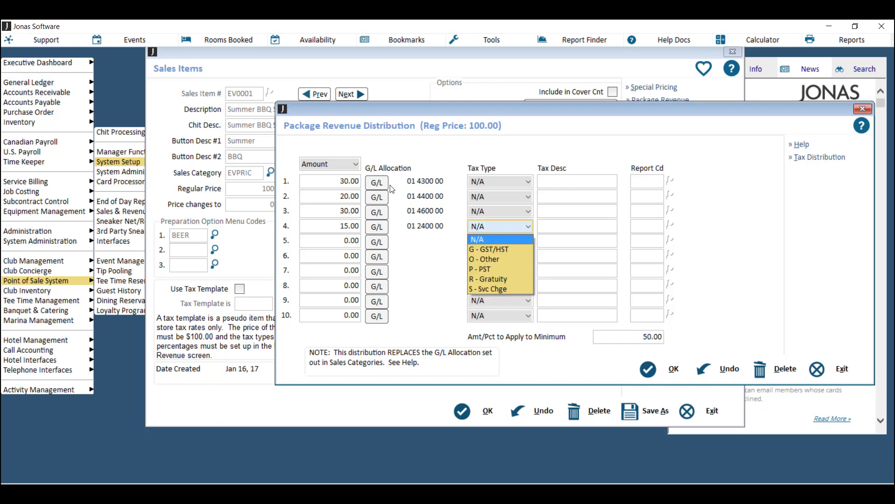
{"action": "left_click", "coordinate": [494, 279]}
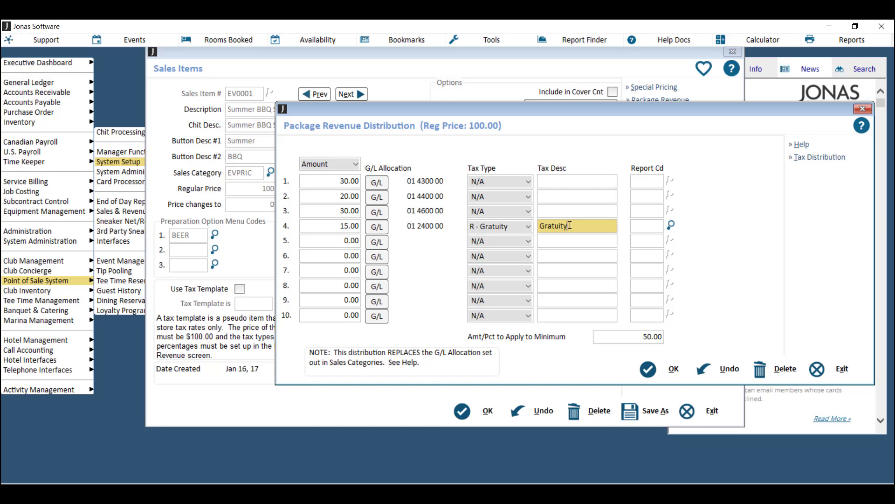
{"action": "left_click_drag", "start_coordinate": [570, 225], "coordinate": [542, 227]}
{"action": "left_click", "coordinate": [570, 227]}
{"action": "key", "text": "shift+Tab"}
{"action": "key", "text": "Tab"}
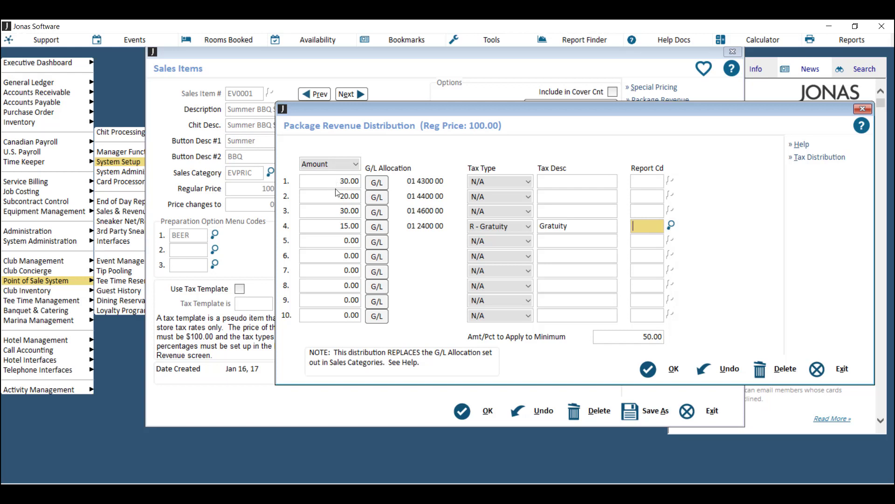
- Enter 5.00 on line 5 and allocate it to G/L 01 2500 00
{"action": "double_click", "coordinate": [346, 241]}
{"action": "type", "text": "5"}
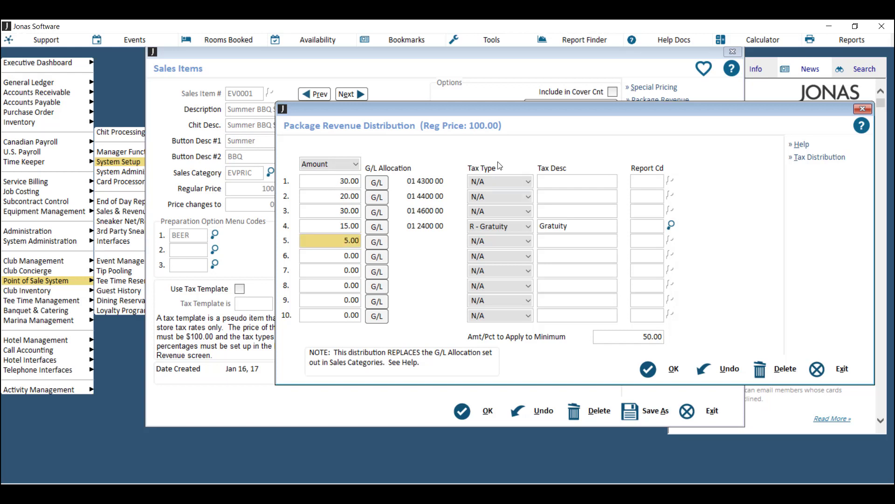
{"action": "left_click", "coordinate": [377, 242]}
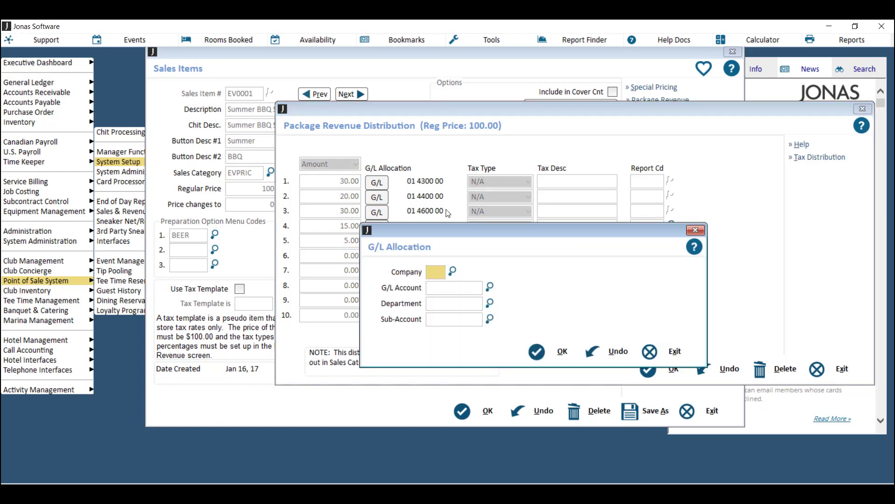
{"action": "type", "text": "01"}
{"action": "key", "text": "Tab"}
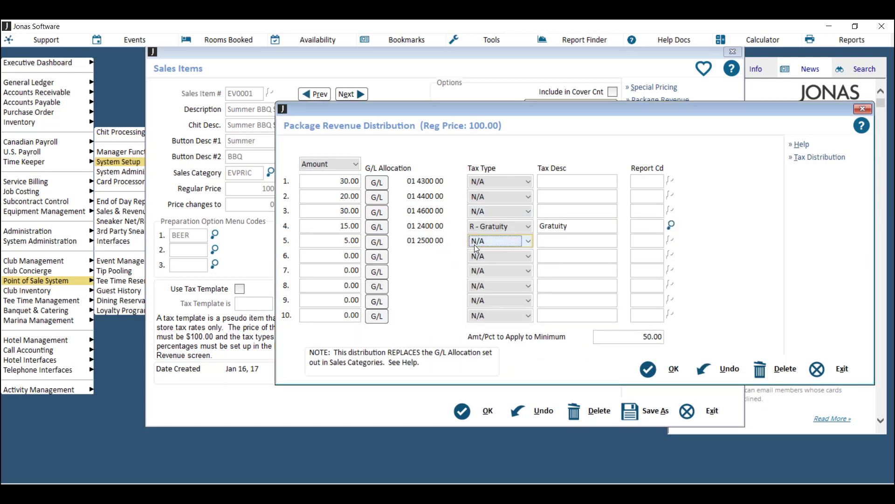
- Set line 5's tax type to G - GST/HST with description 'Sales Tax'
{"action": "left_click", "coordinate": [475, 244]}
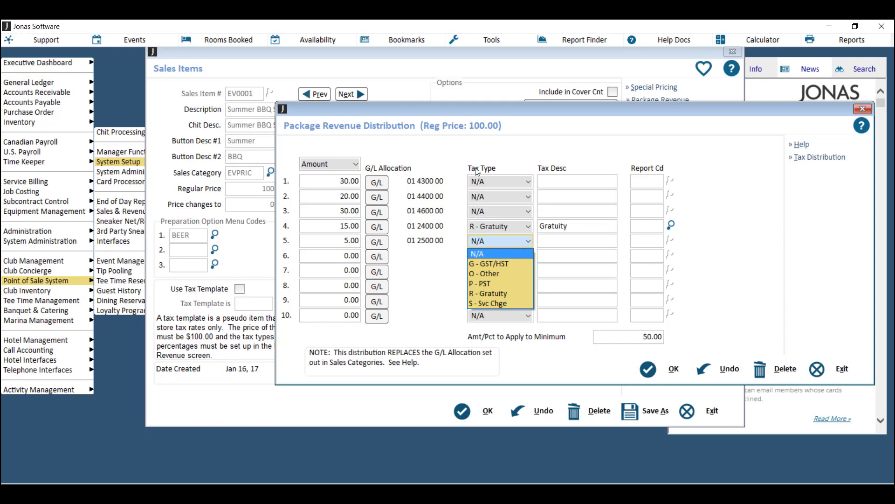
{"action": "left_click", "coordinate": [502, 263]}
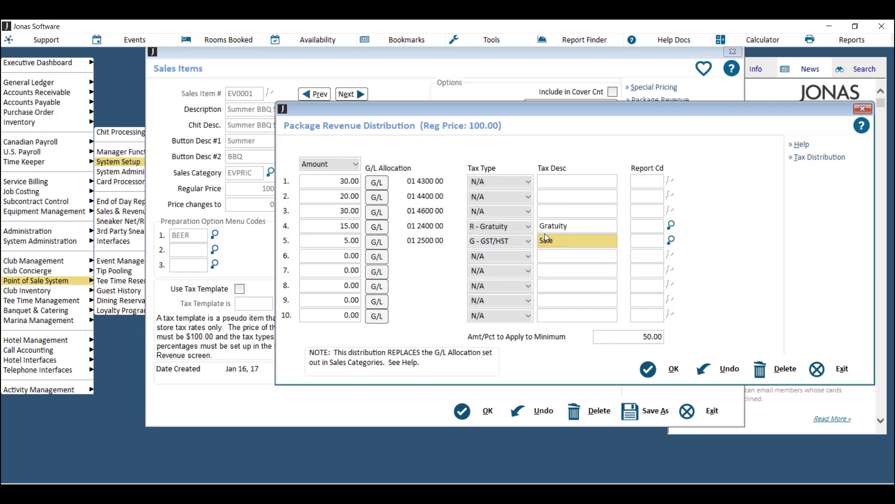
{"action": "type", "text": "Sales Tax"}
{"action": "left_click", "coordinate": [638, 241]}
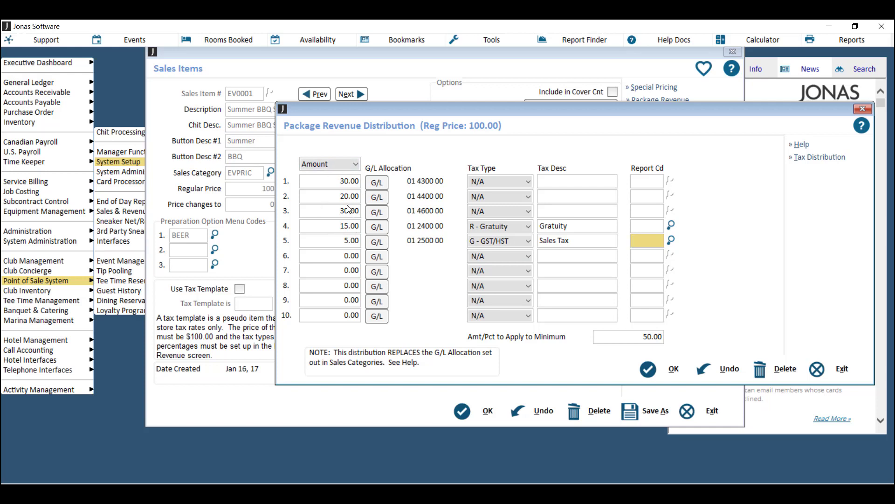
{"action": "left_click", "coordinate": [349, 166]}
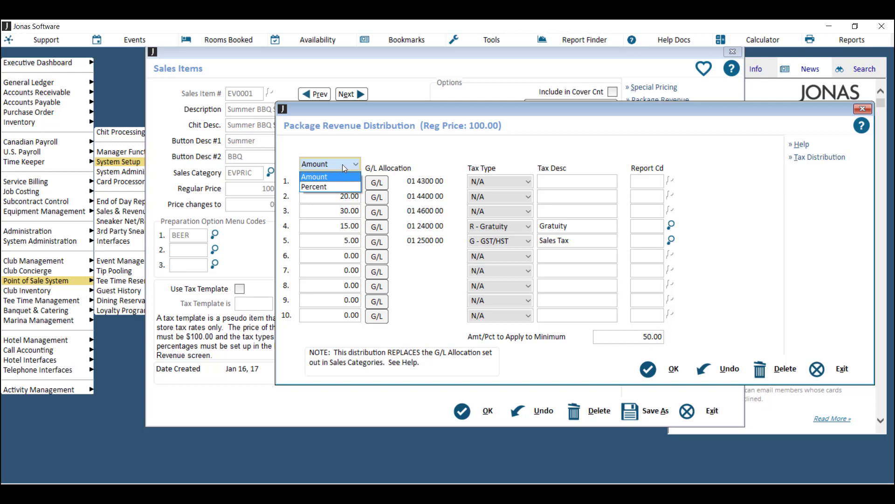
{"action": "left_click", "coordinate": [342, 164]}
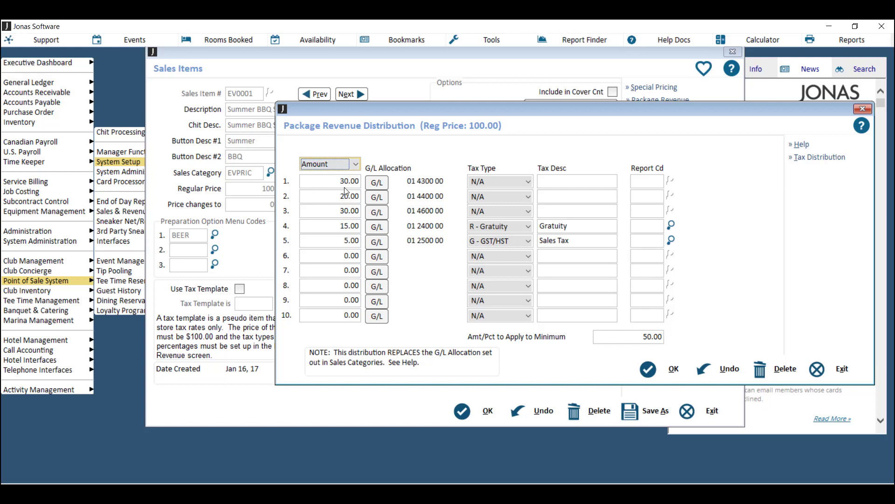
{"action": "left_click", "coordinate": [349, 182]}
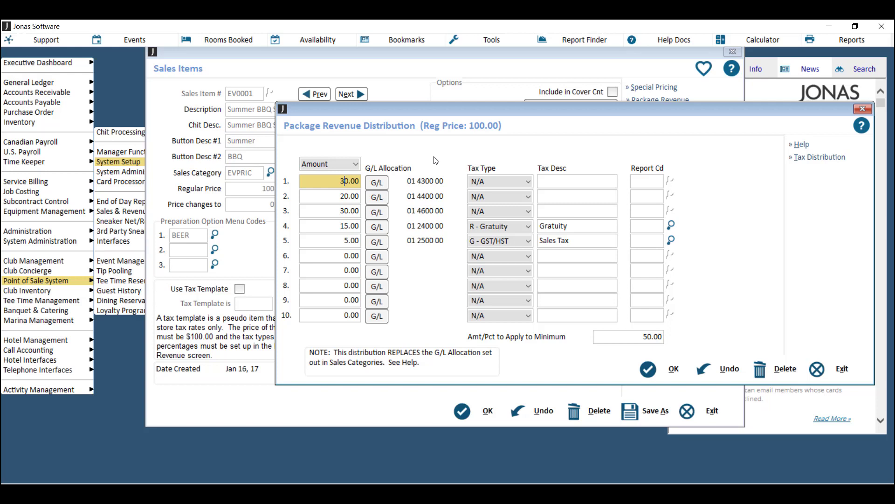
{"action": "left_click", "coordinate": [350, 242]}
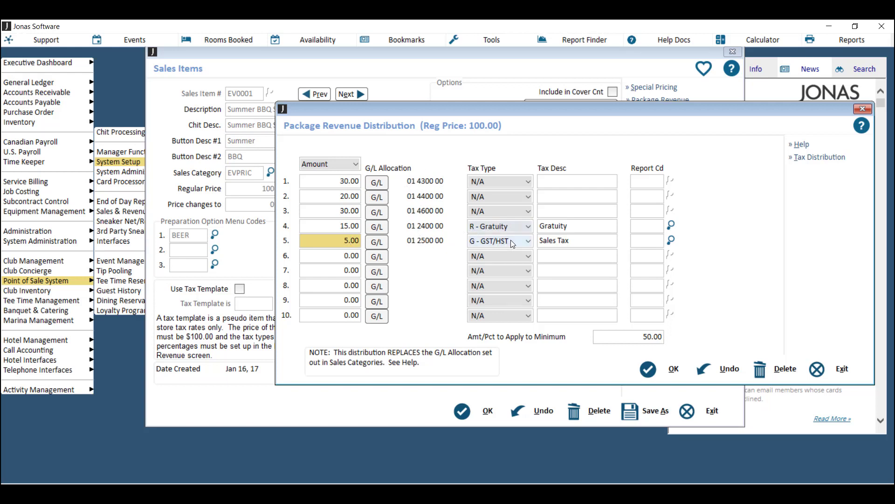
{"action": "left_click", "coordinate": [639, 335]}
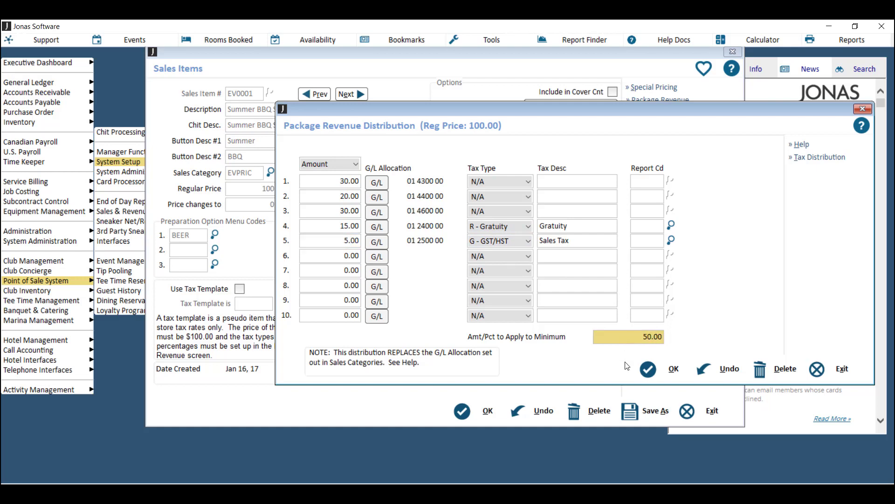
- Accept the revenue distribution and save the Summer BBQ Series sales item
{"action": "left_click", "coordinate": [672, 368]}
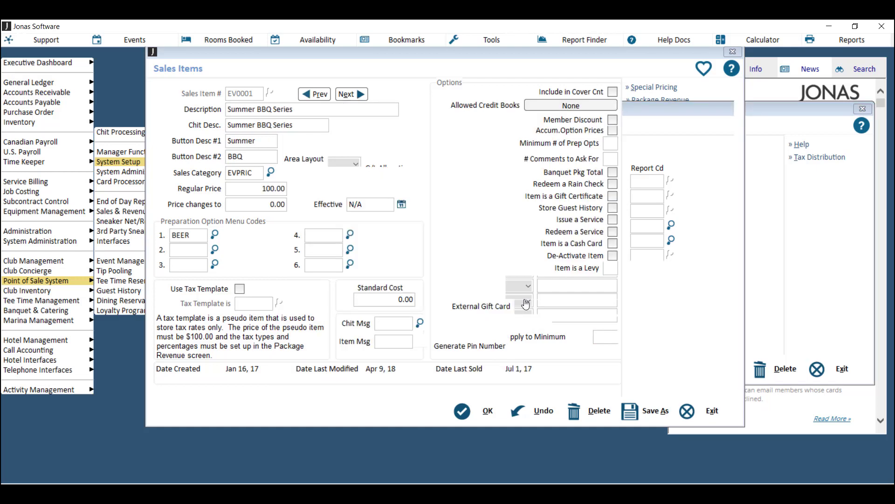
{"action": "left_click", "coordinate": [487, 411]}
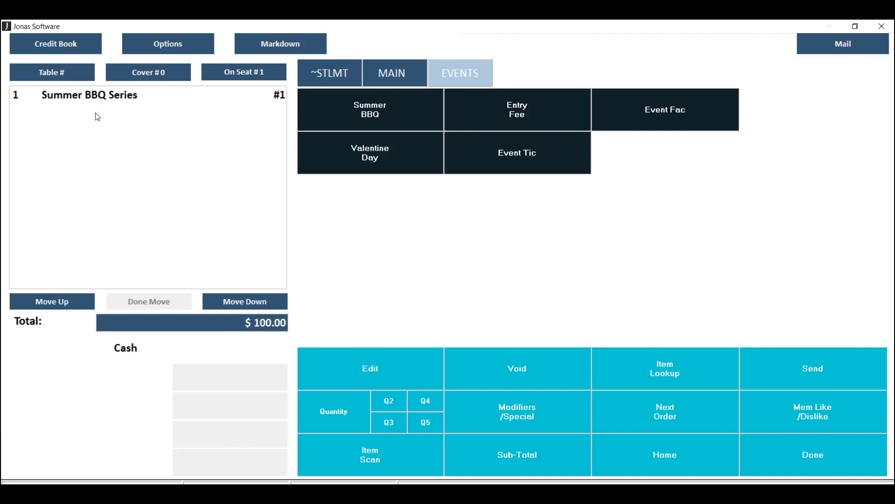
- Check the chit's 15.00 gratuity and 5.00 tax, then audit trail SJ0044's G/L postings
{"action": "left_click", "coordinate": [501, 473]}
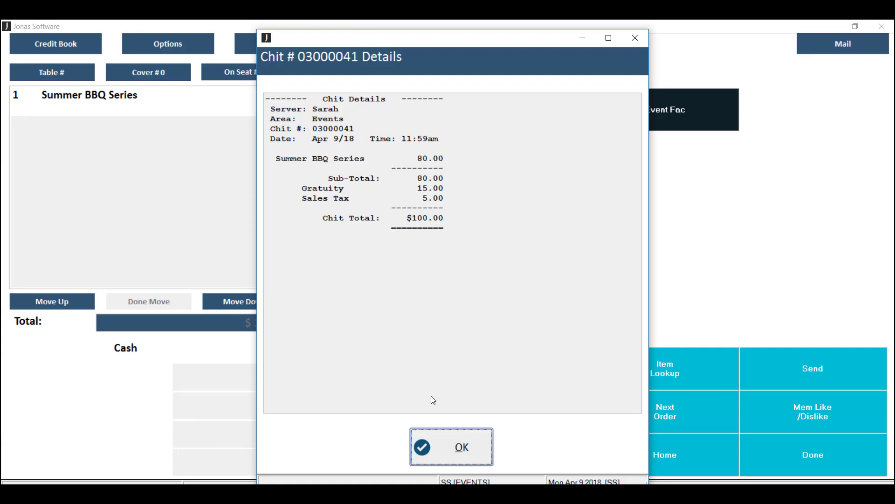
{"action": "left_click", "coordinate": [460, 448]}
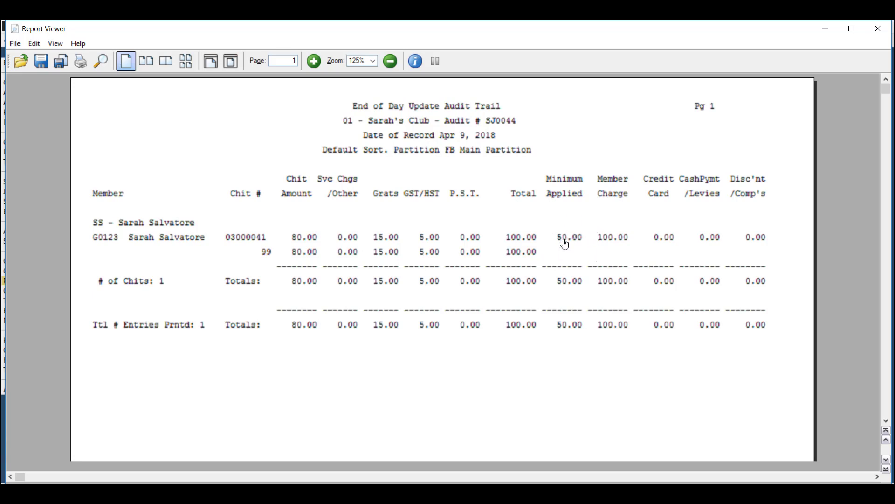
{"action": "scroll", "coordinate": [481, 273], "scroll_direction": "down", "scroll_amount": 10}
{"action": "scroll", "coordinate": [485, 272], "scroll_direction": "down", "scroll_amount": 15}
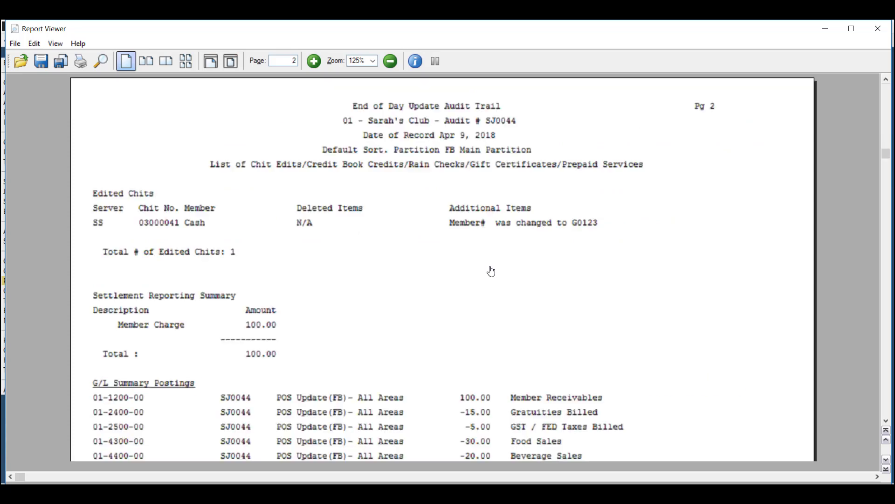
{"action": "scroll", "coordinate": [493, 269], "scroll_direction": "up", "scroll_amount": 2}
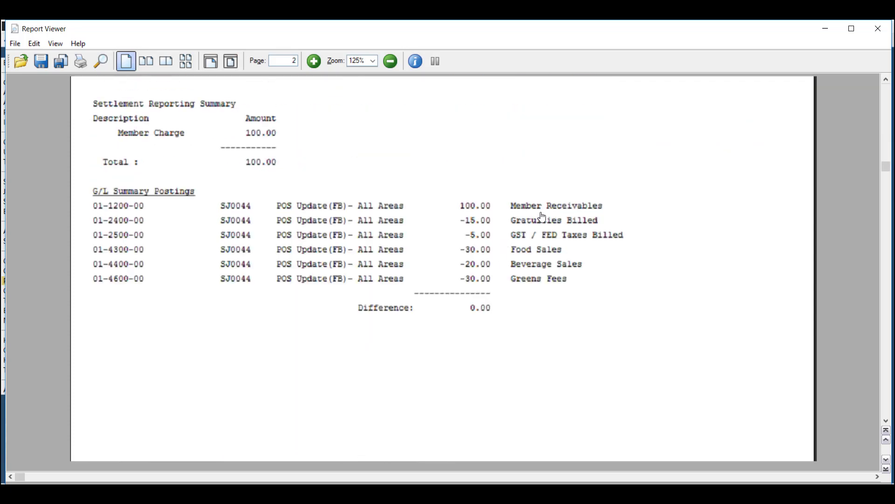